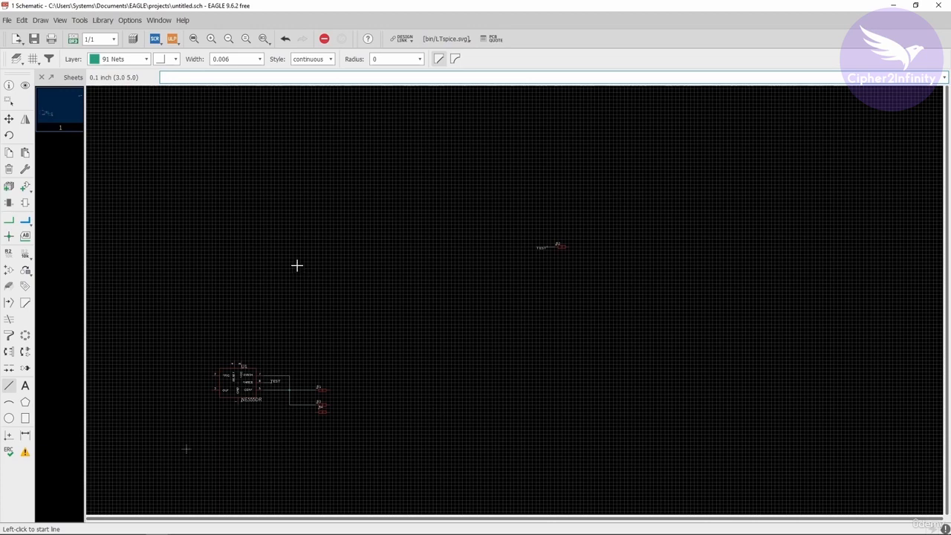
Step: Draw the left and top edges of a frame around the circuit on layer 94 Symbols, starting at the origin
left_click(133, 60)
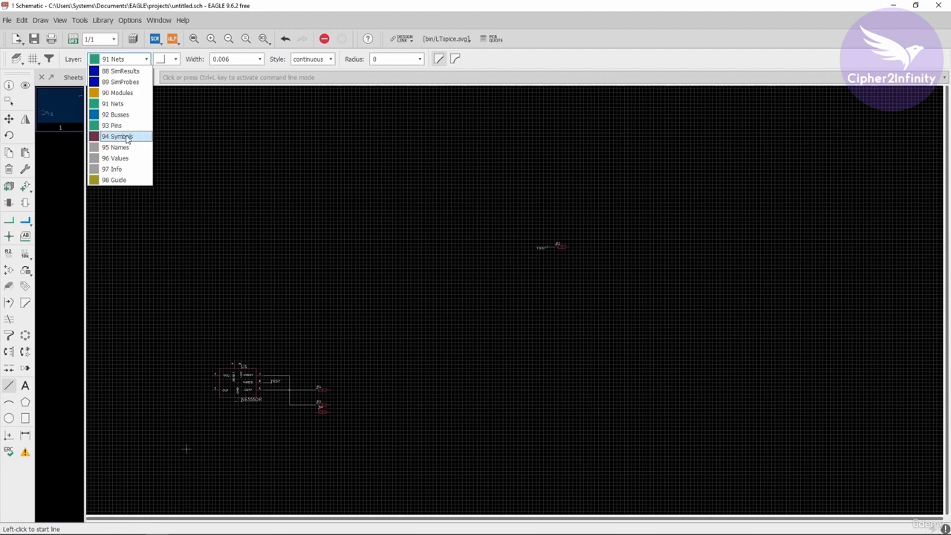
left_click(131, 137)
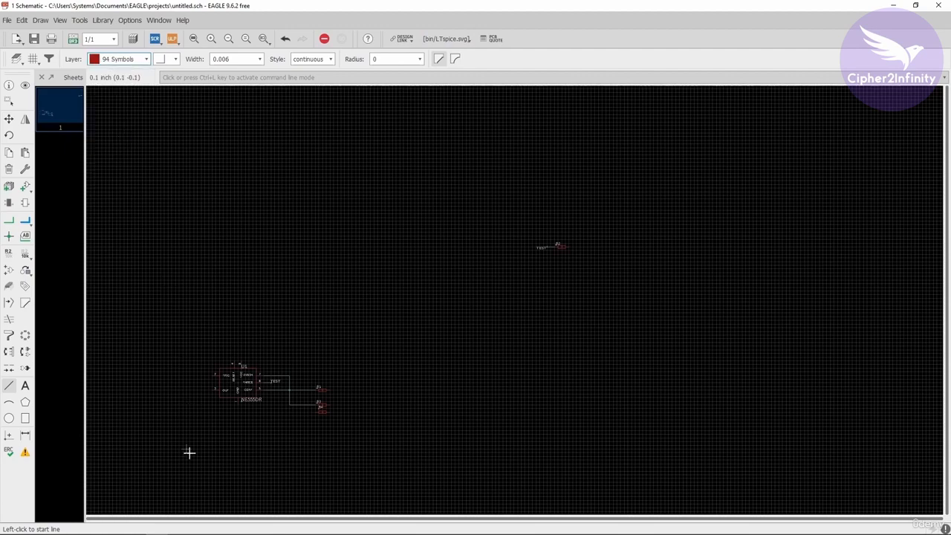
scroll(185, 451, "up", 2)
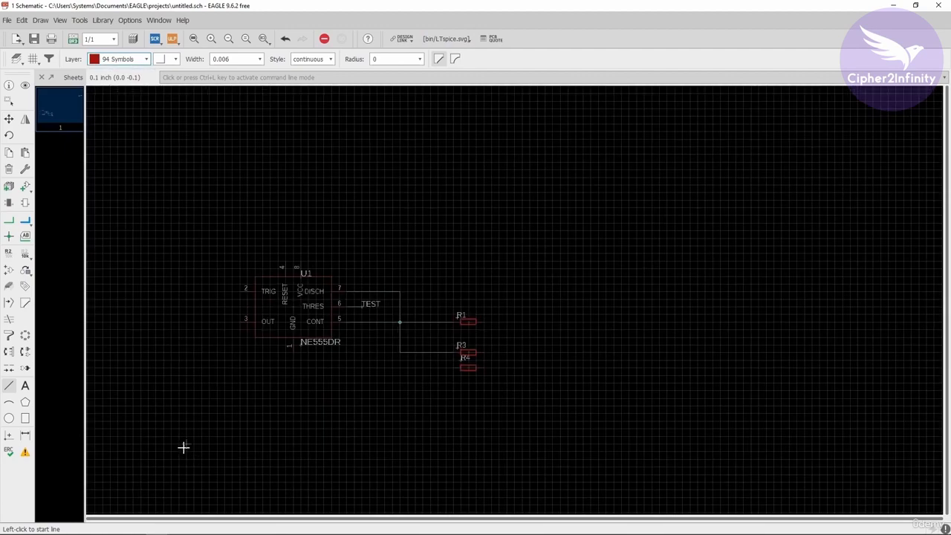
scroll(183, 447, "up", 2)
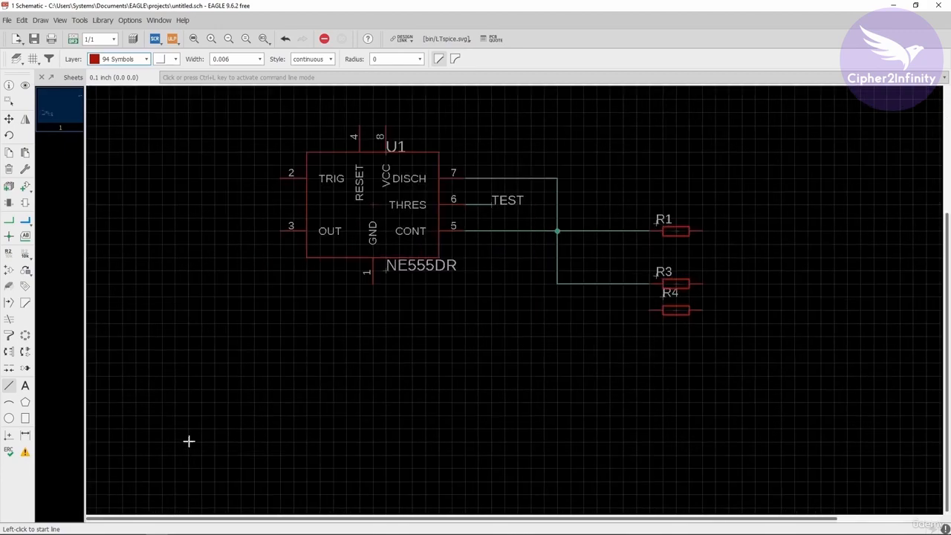
left_click(189, 441)
left_click(188, 323)
scroll(197, 406, "down", 4)
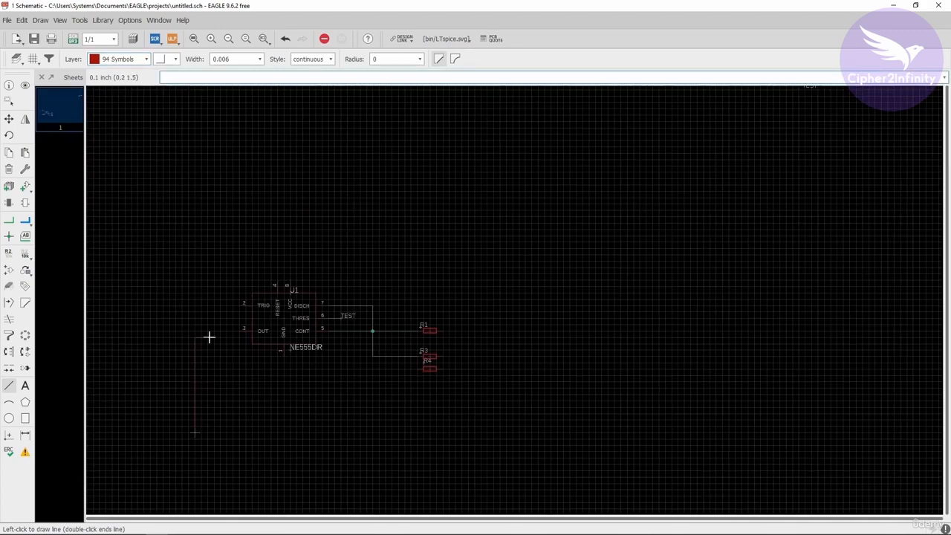
scroll(211, 327, "down", 2)
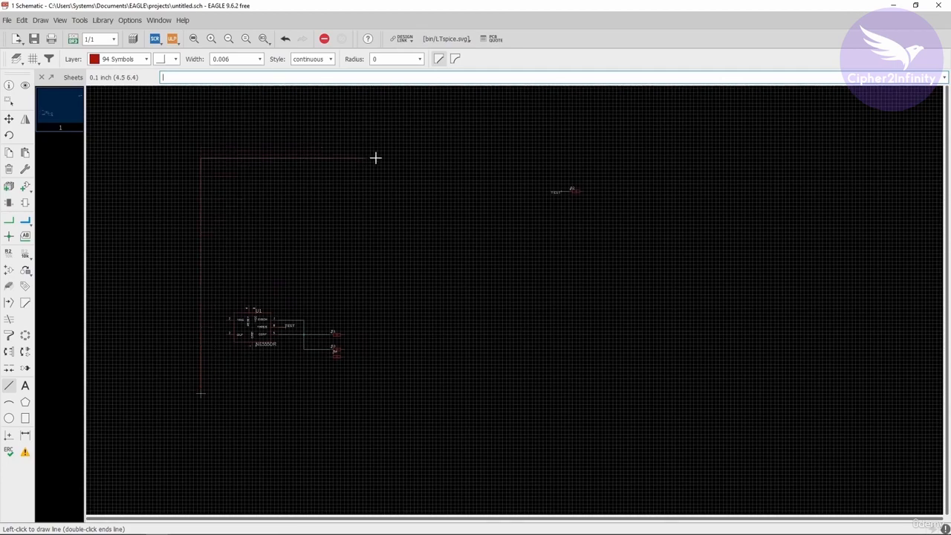
scroll(592, 155, "up", 2)
scroll(593, 155, "down", 2)
left_click(592, 154)
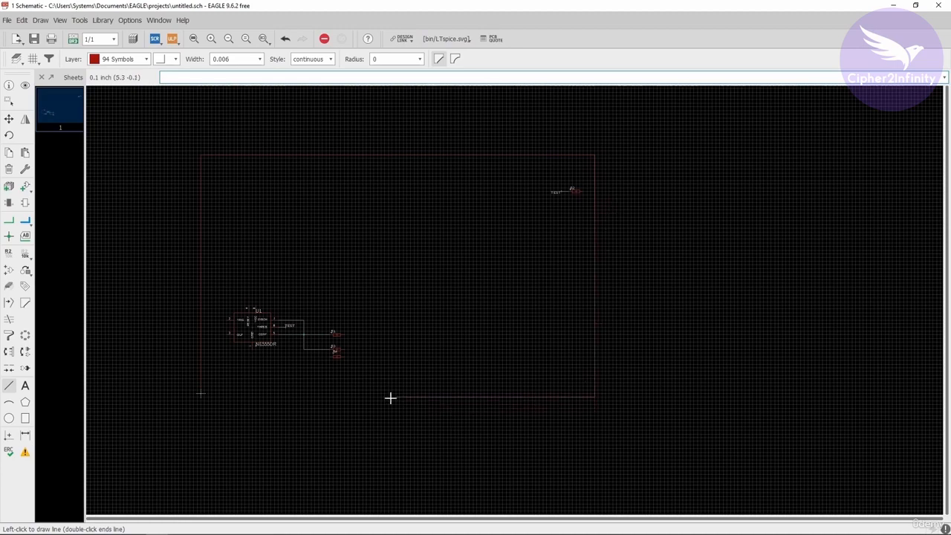
Step: Close the frame with its right and bottom edges, returning to the origin, and end the line
scroll(201, 395, "up", 4)
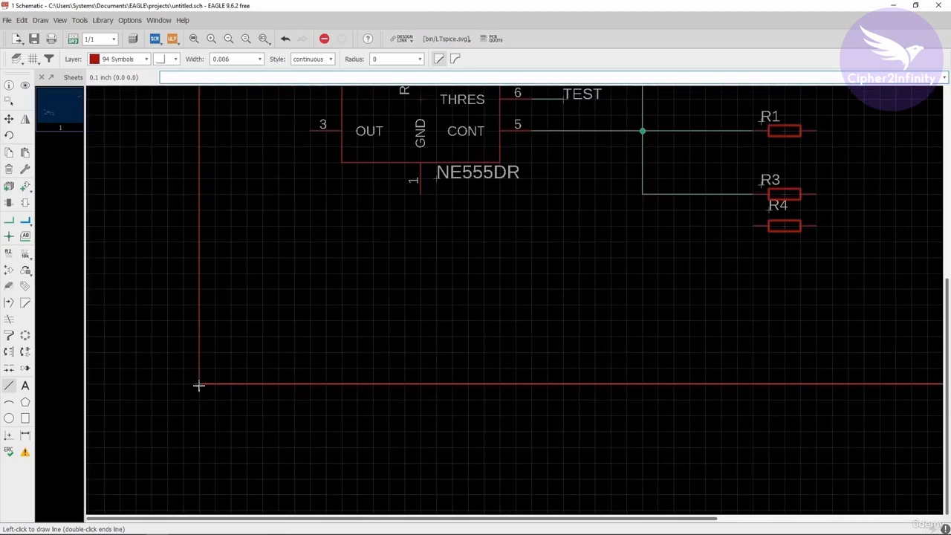
scroll(200, 395, "down", 5)
scroll(235, 395, "down", 1)
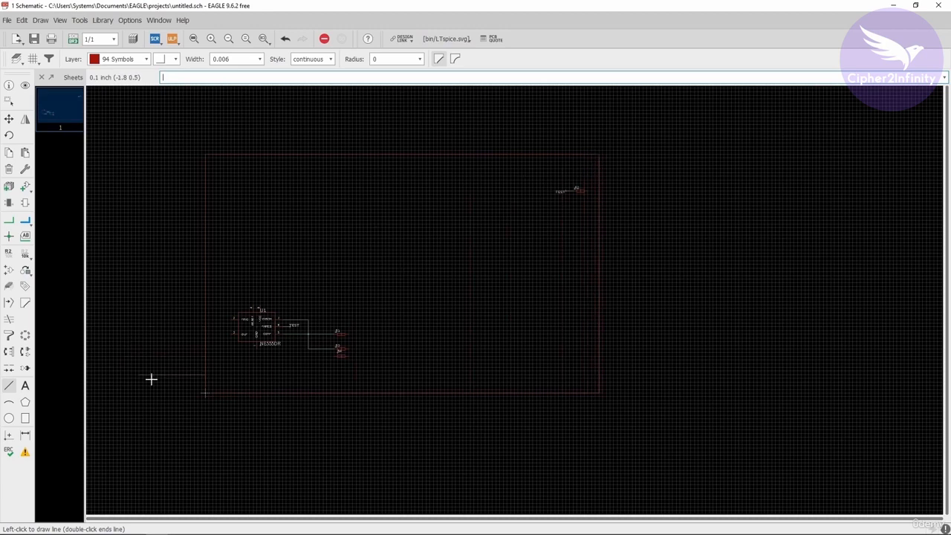
key("Escape")
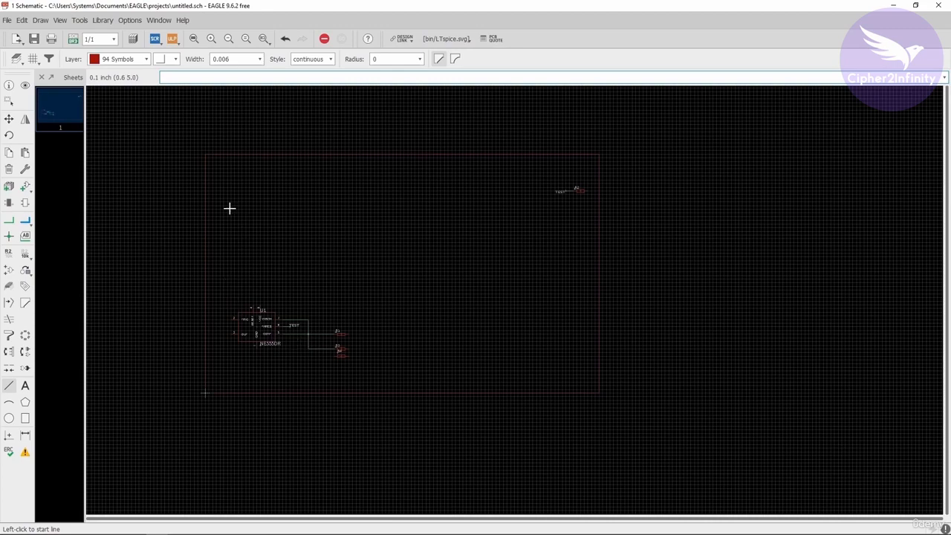
Step: Start a text label reading "IC 555 Section"
scroll(227, 210, "up", 1)
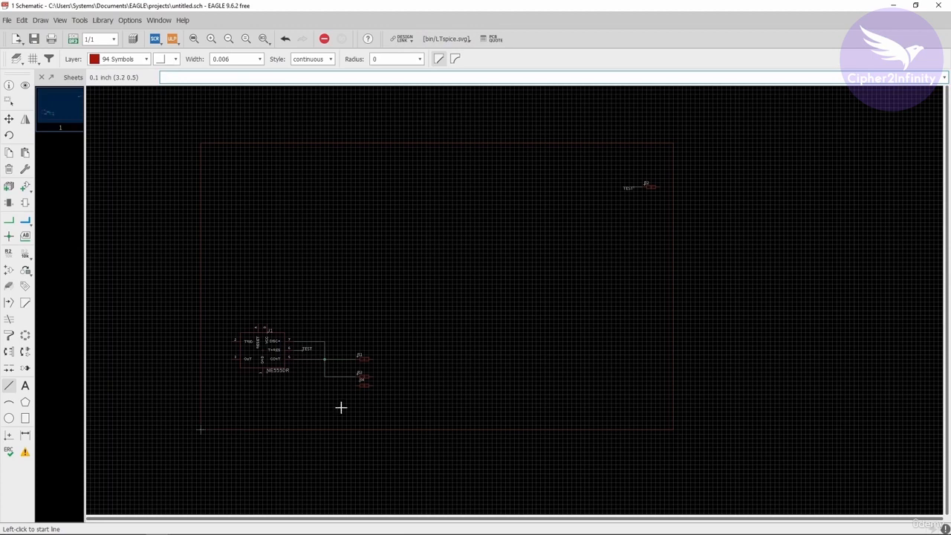
left_click(25, 386)
left_click_drag(84, 282, 559, 191)
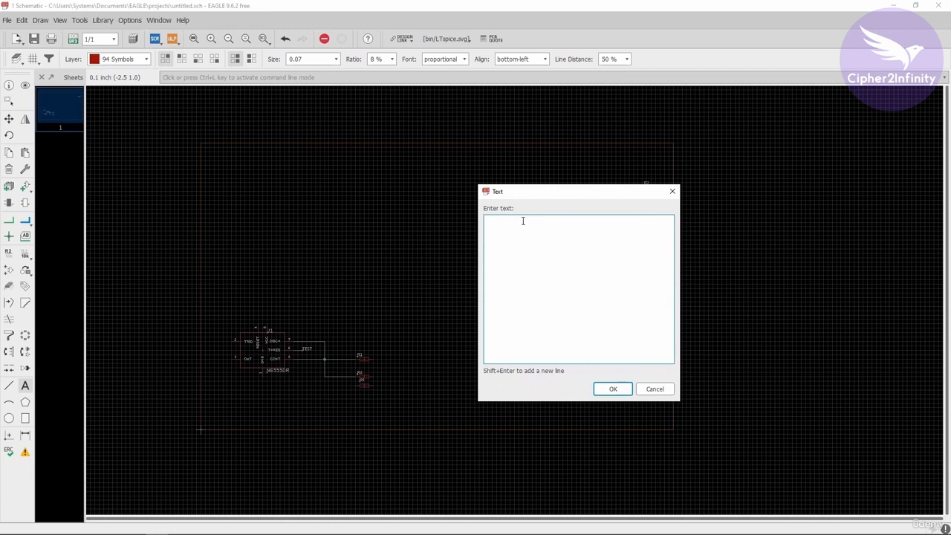
key("BackSpace")
key("BackSpace")
key("BackSpace")
key("BackSpace")
type("IC 555 Section")
left_click(611, 390)
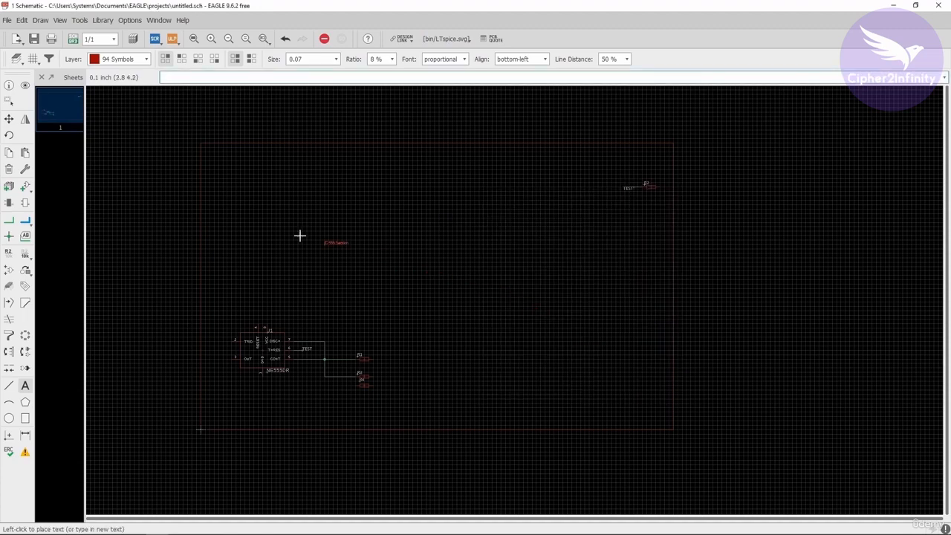
Step: Place the "IC 555 Section" label on layer 95 Names at (0.2 6.2), inside the frame's upper-left corner, and end the Text command
scroll(215, 156, "up", 3)
scroll(201, 150, "up", 2)
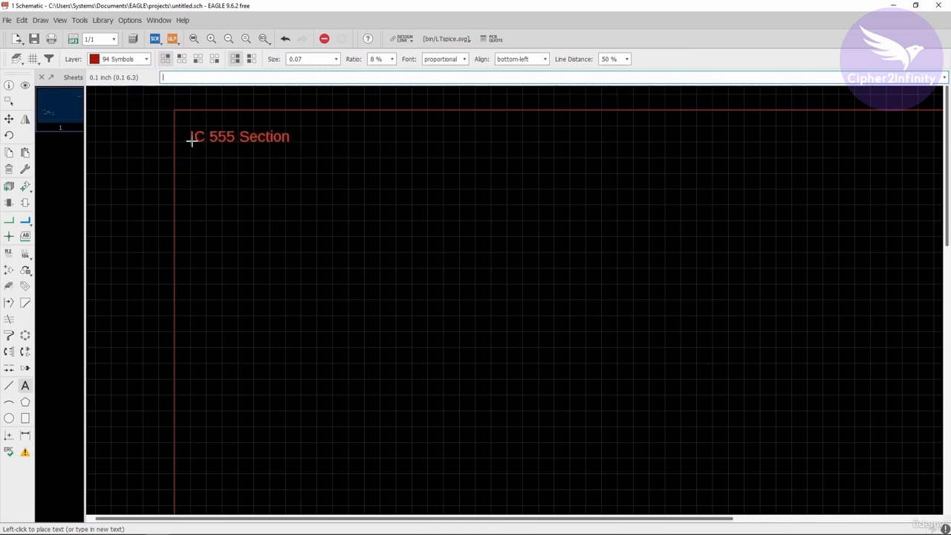
scroll(188, 142, "down", 3)
scroll(188, 141, "down", 3)
scroll(188, 141, "up", 3)
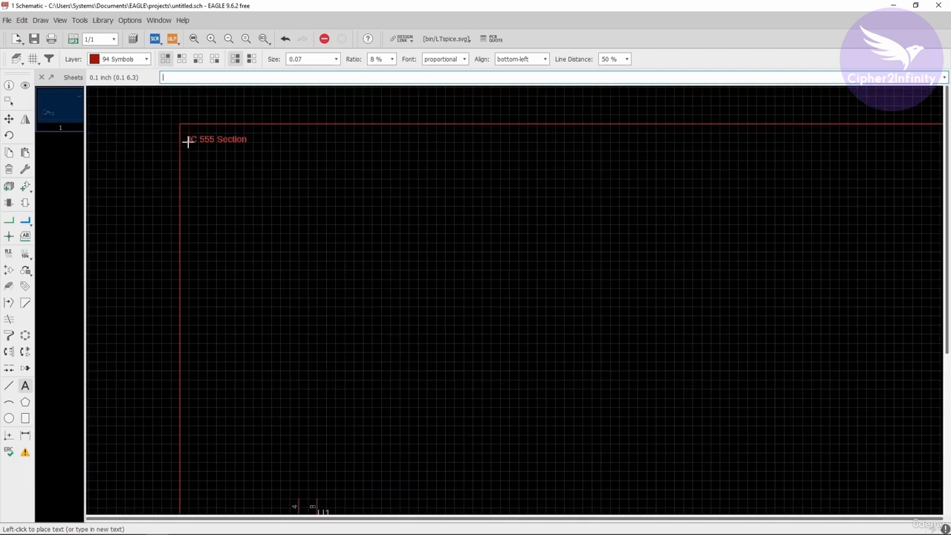
left_click(145, 59)
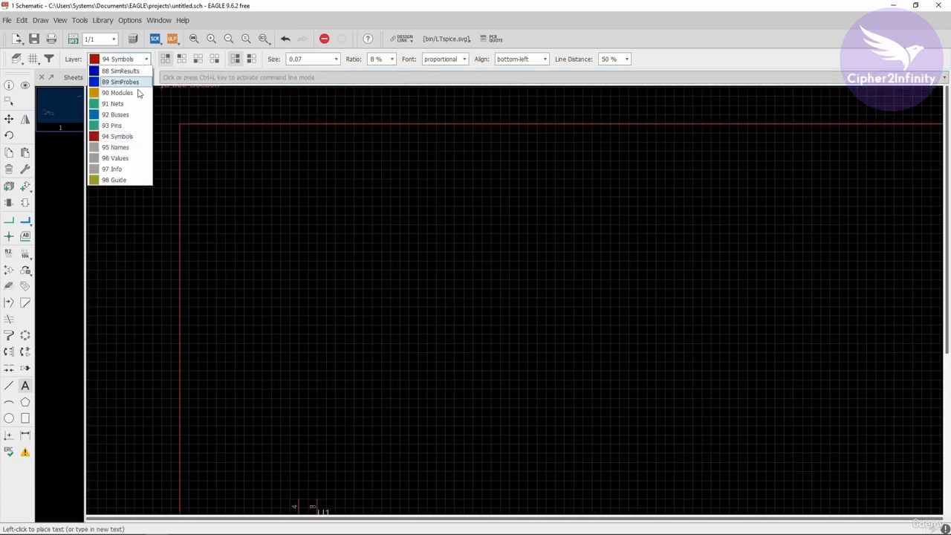
left_click(116, 148)
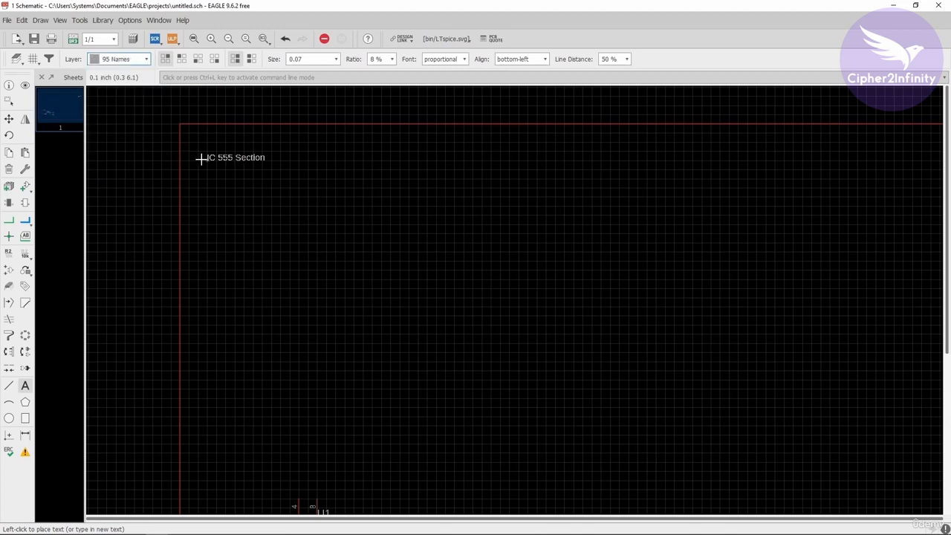
scroll(199, 152, "up", 3)
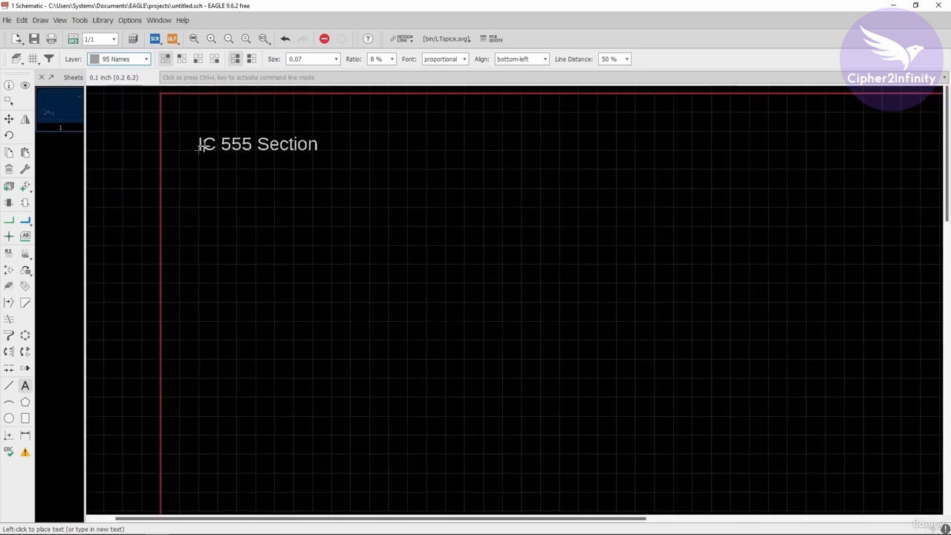
scroll(204, 147, "down", 2)
scroll(203, 146, "up", 1)
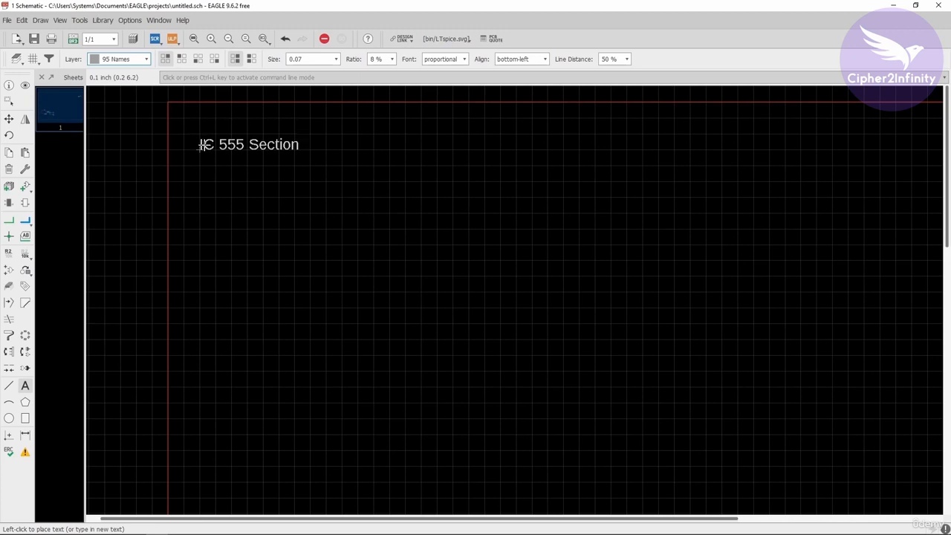
left_click(202, 146)
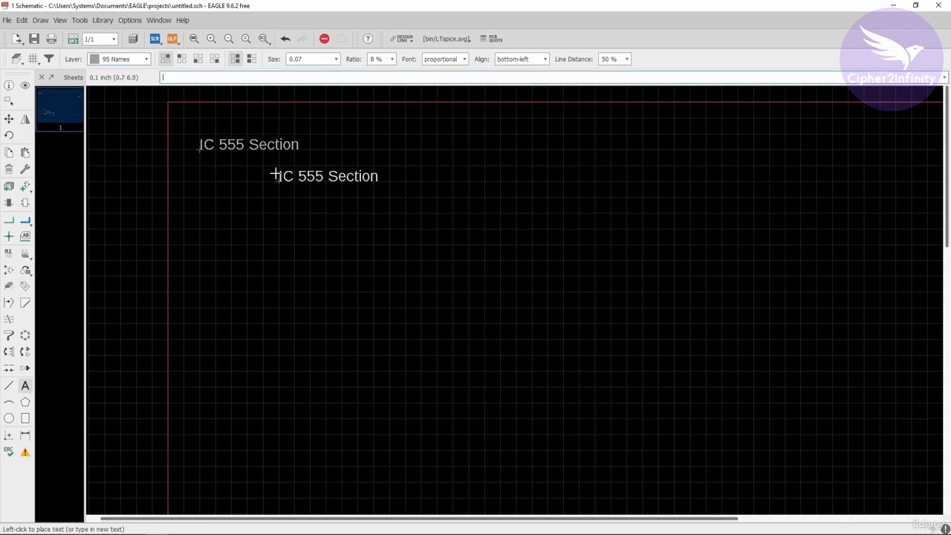
scroll(200, 169, "down", 2)
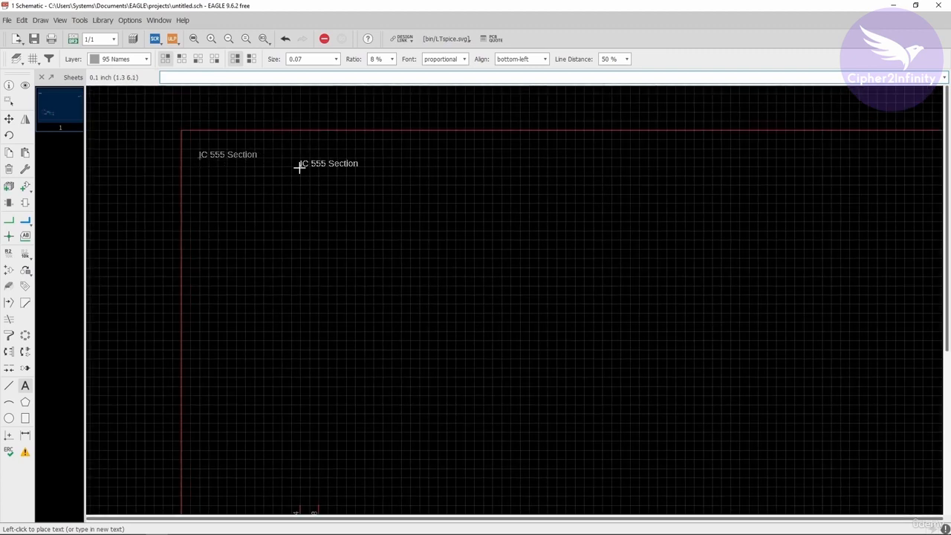
left_click(299, 167)
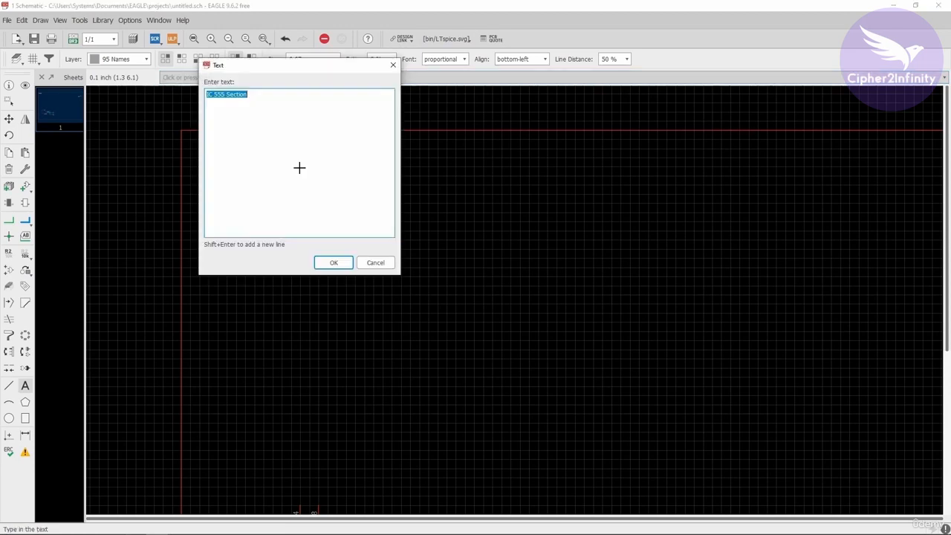
left_click(371, 265)
Step: Set the size of the "IC 555 Section" label to 0.2 in its properties
scroll(205, 102, "down", 5)
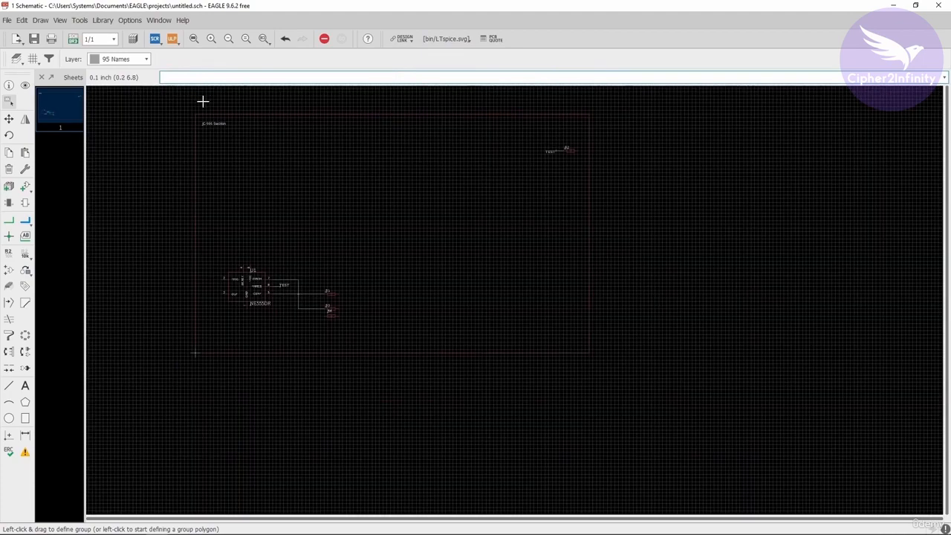
scroll(251, 317, "down", 3)
scroll(269, 266, "up", 2)
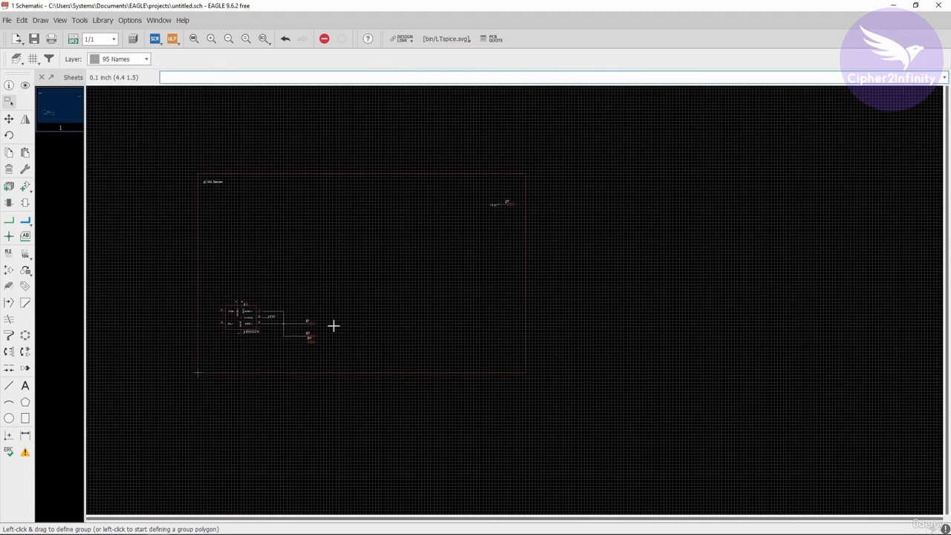
scroll(191, 182, "up", 7)
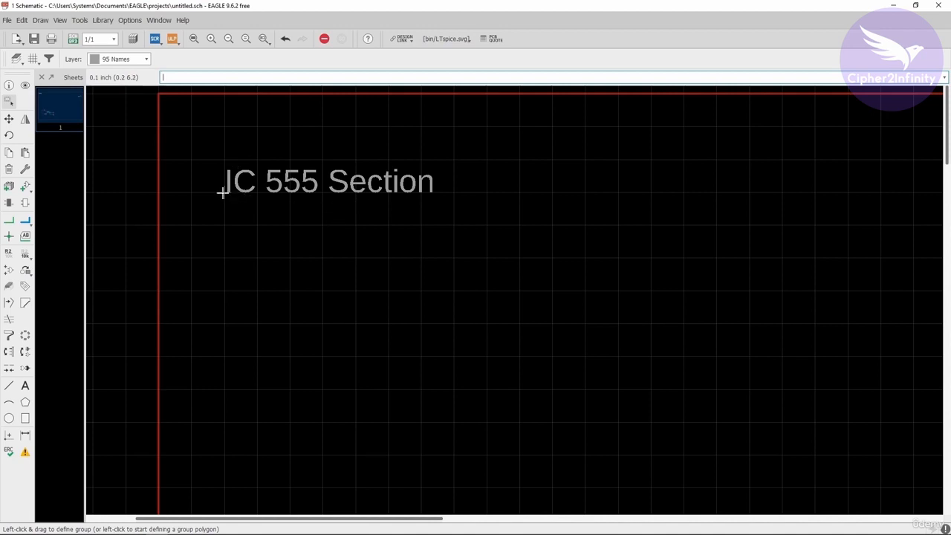
right_click(223, 192)
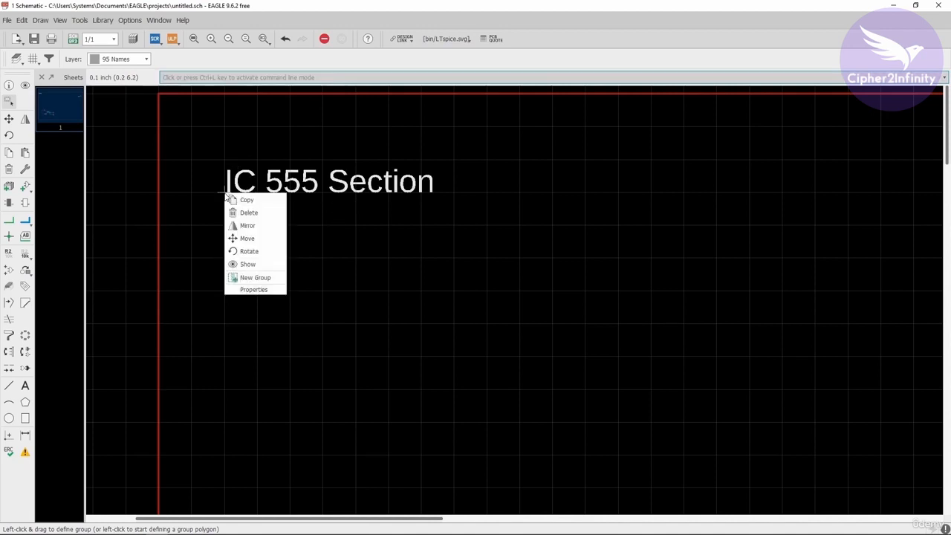
left_click(253, 290)
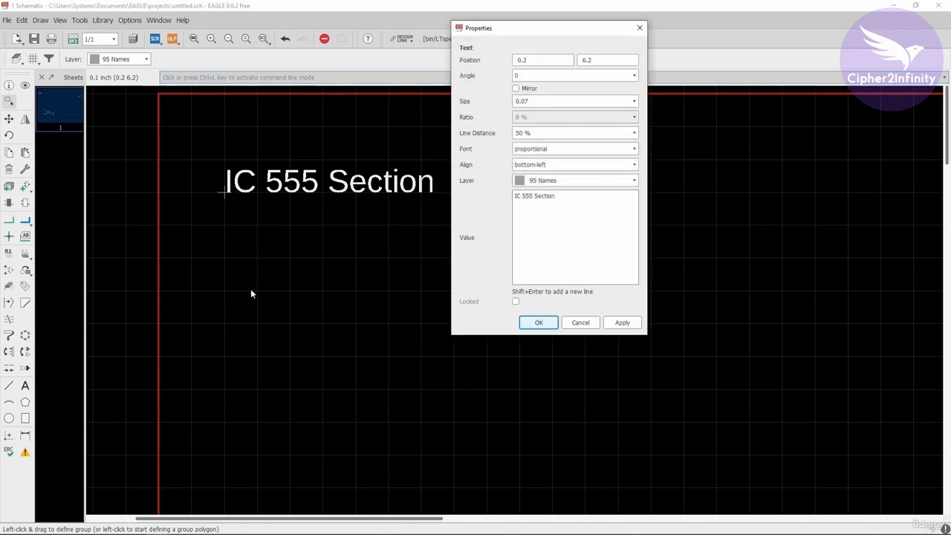
left_click_drag(548, 31, 399, 78)
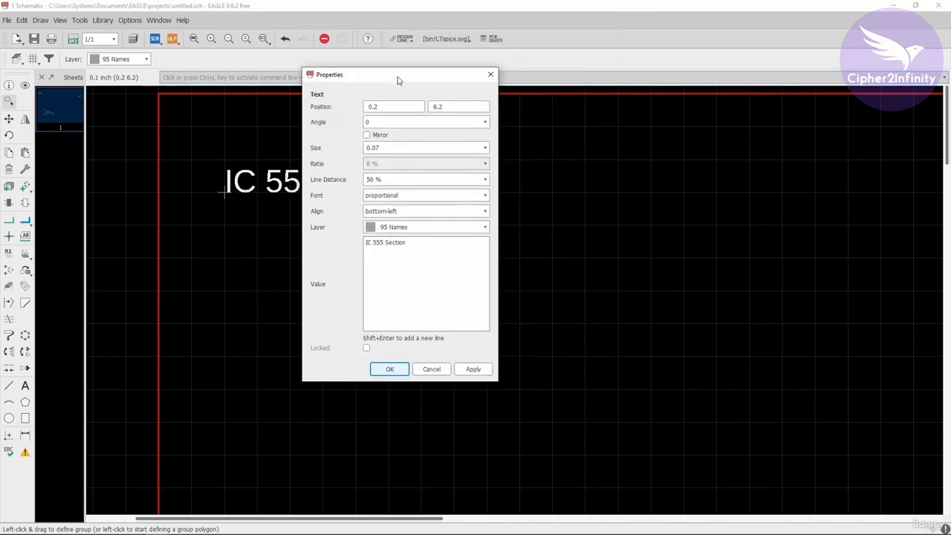
left_click(482, 150)
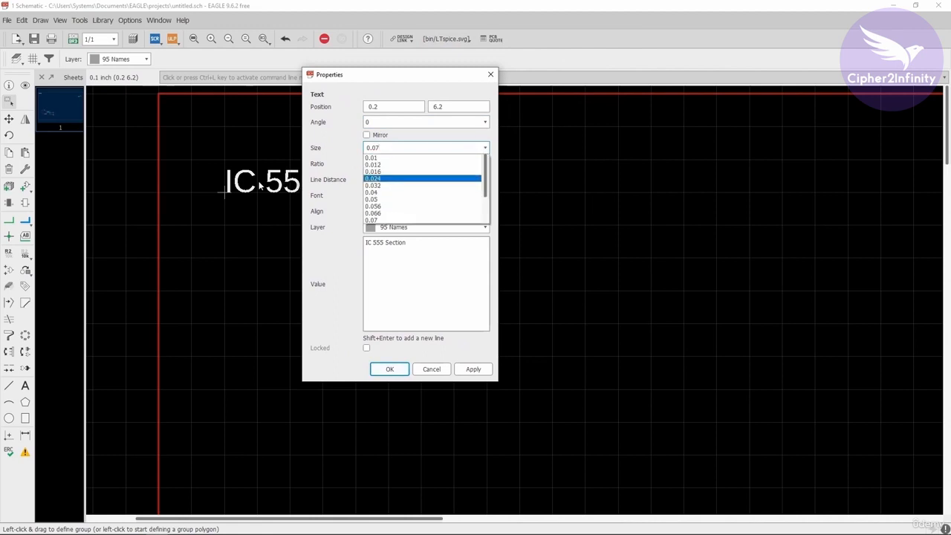
scroll(414, 183, "down", 1)
scroll(413, 182, "down", 1)
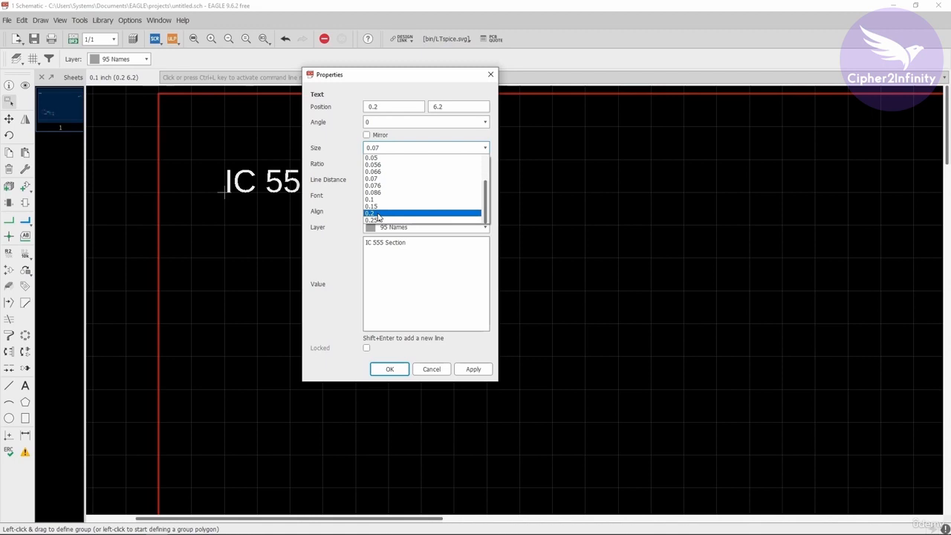
left_click(378, 214)
left_click(472, 368)
left_click(385, 370)
scroll(304, 247, "down", 1)
scroll(278, 192, "down", 1)
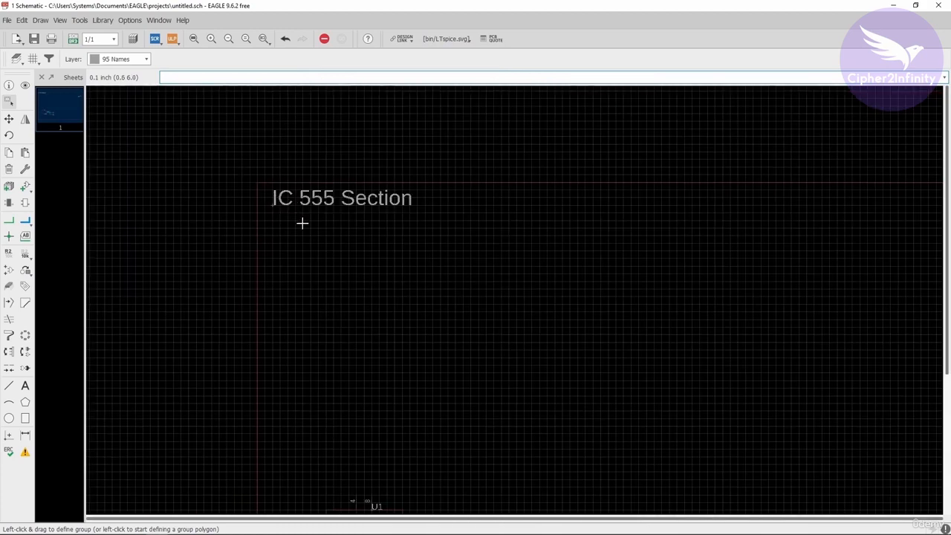
scroll(330, 172, "down", 2)
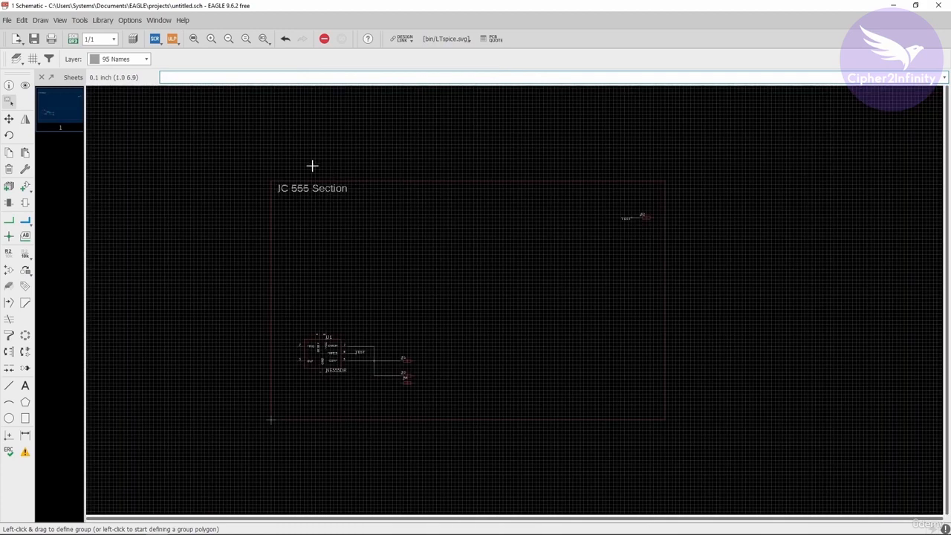
scroll(302, 164, "up", 2)
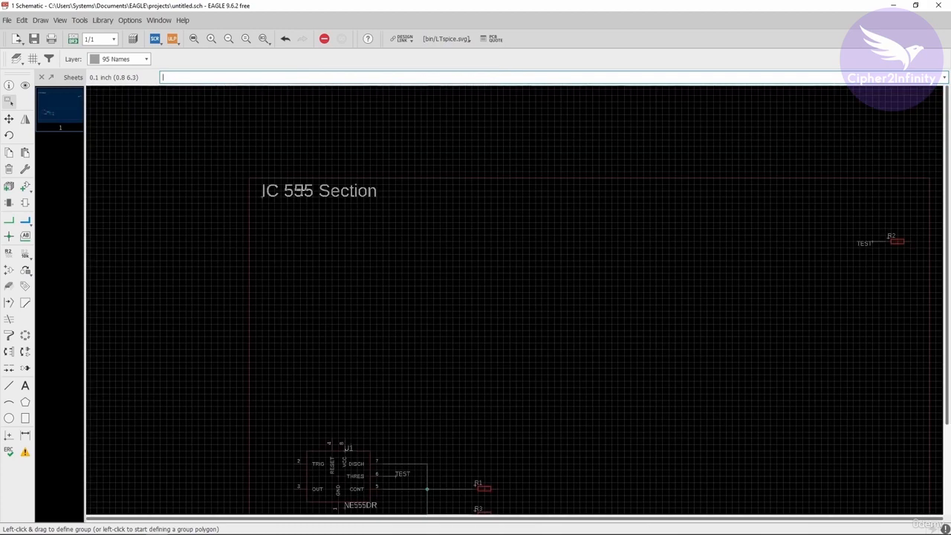
left_click(25, 387)
scroll(241, 188, "down", 2)
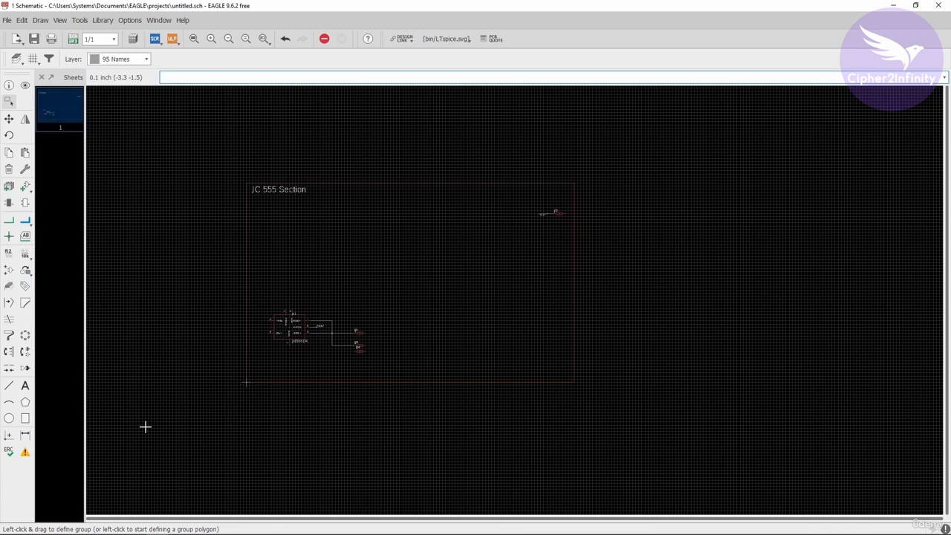
Step: Run the Electrical Rule Check on the schematic, review its errors and warnings, and close the list
left_click(9, 455)
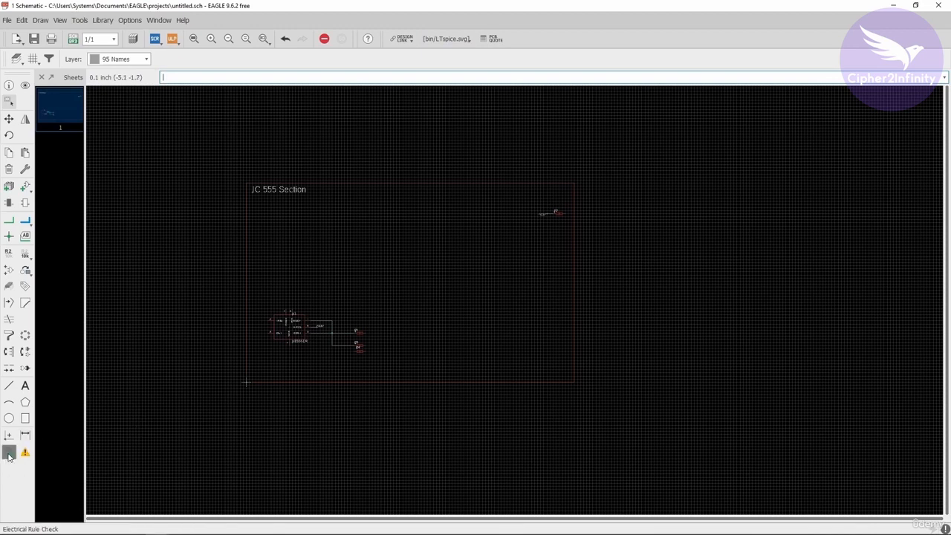
left_click_drag(822, 327, 690, 160)
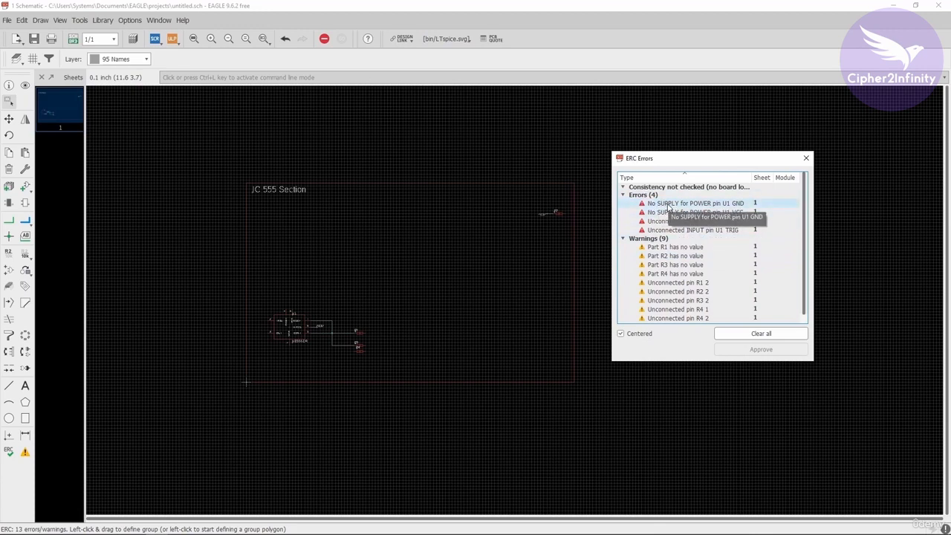
scroll(674, 239, "down", 1)
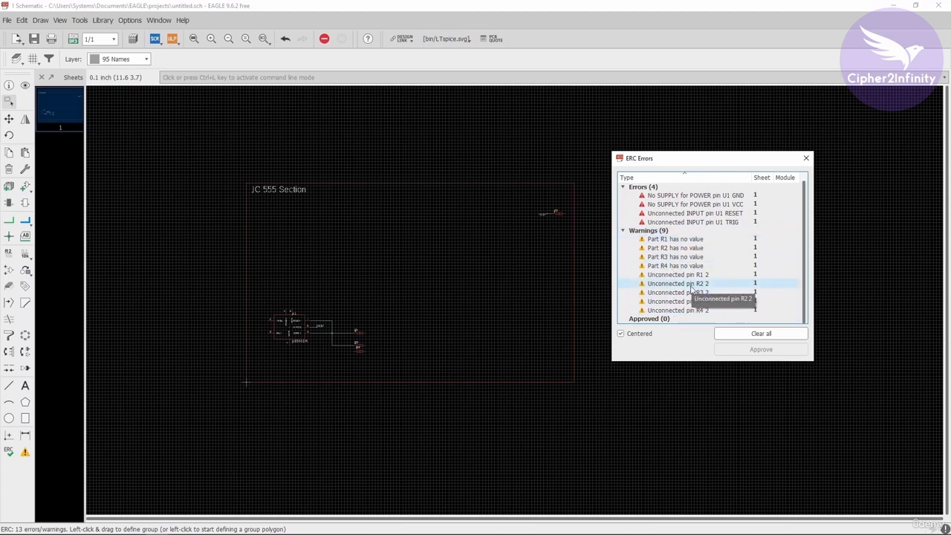
scroll(699, 248, "up", 1)
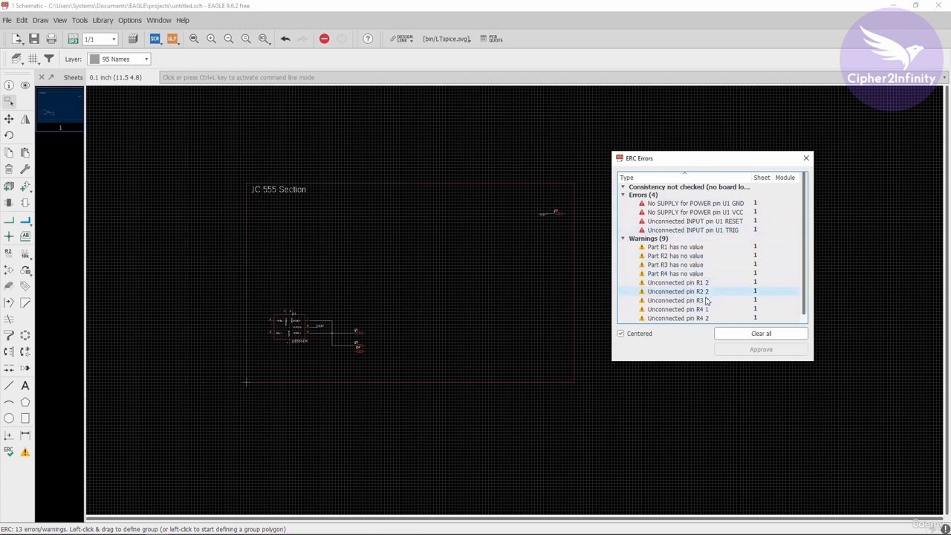
left_click(807, 159)
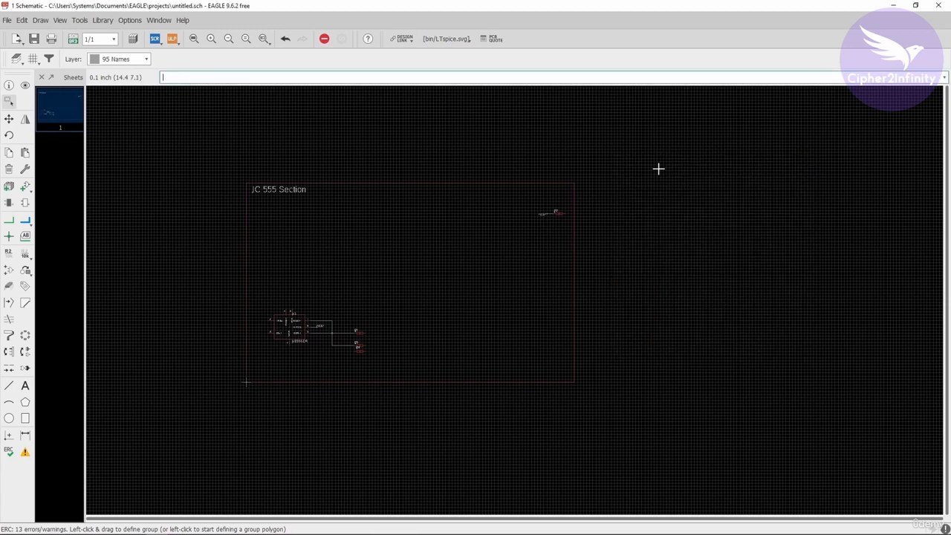